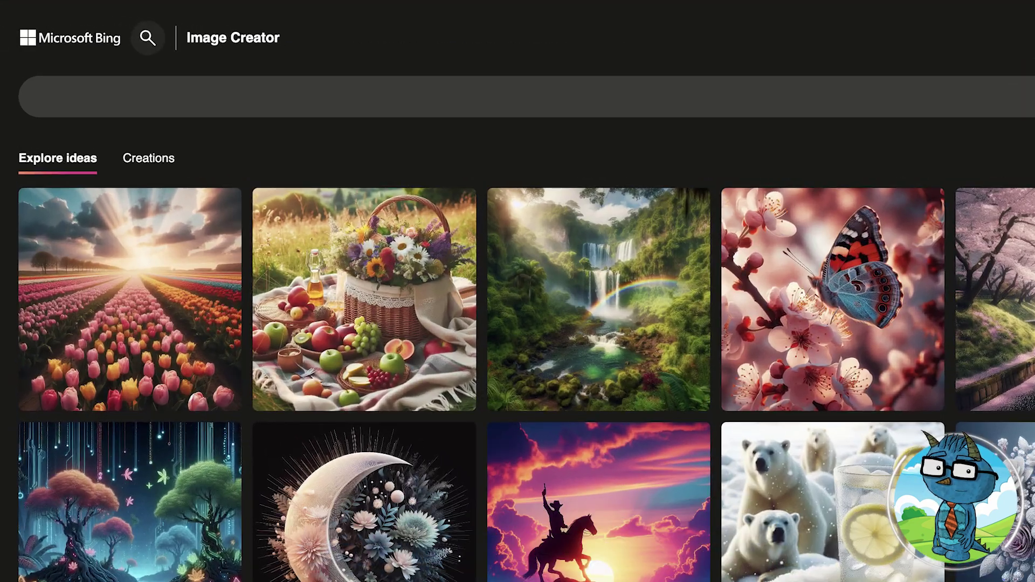
Generate 'a man making coffee' sketches in black and white, then with 'Full color sketch drawing style'
{"action": "type", "text": "Black and white sketch drawing style, a man making coffee"}
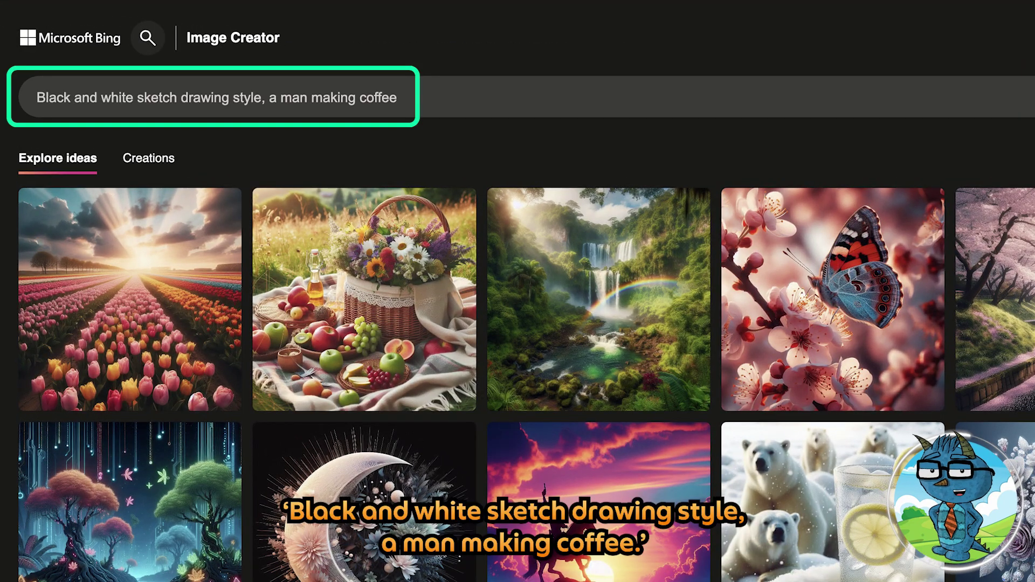
{"action": "key", "text": "Return"}
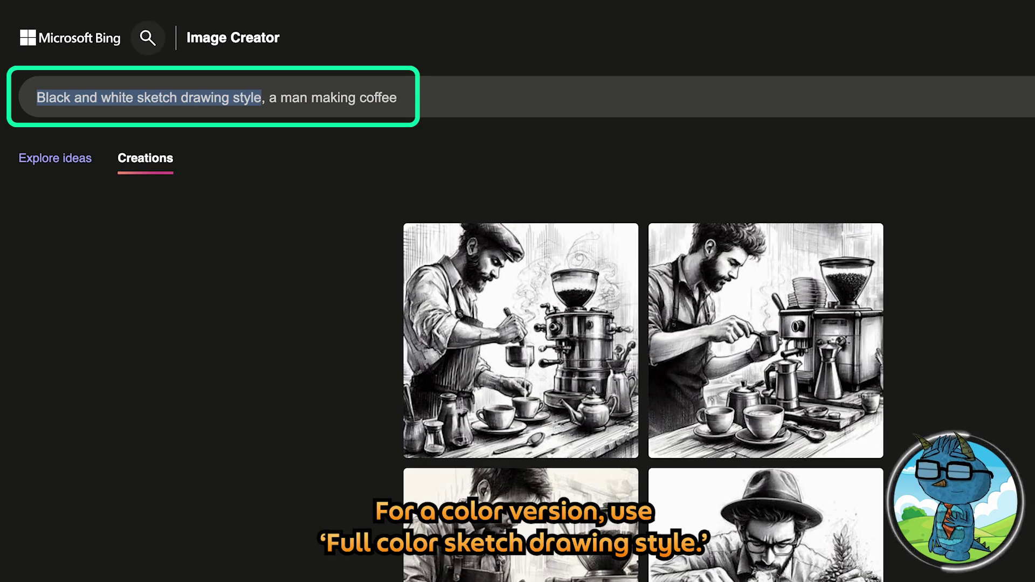
{"action": "type", "text": "Full color sketch drawing style"}
{"action": "key", "text": "Return"}
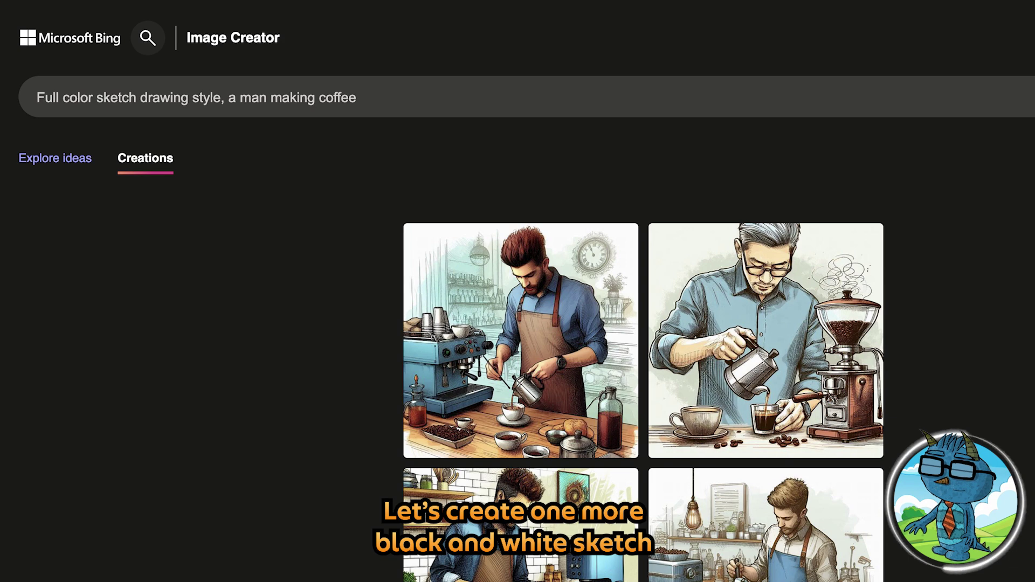
Replace the prompt with 'Black and white sketch drawing style, a man talking on the phone.' and generate it
{"action": "key", "text": "ctrl+a"}
{"action": "type", "text": "Black and white sketch drawing style, a man talking on the phone."}
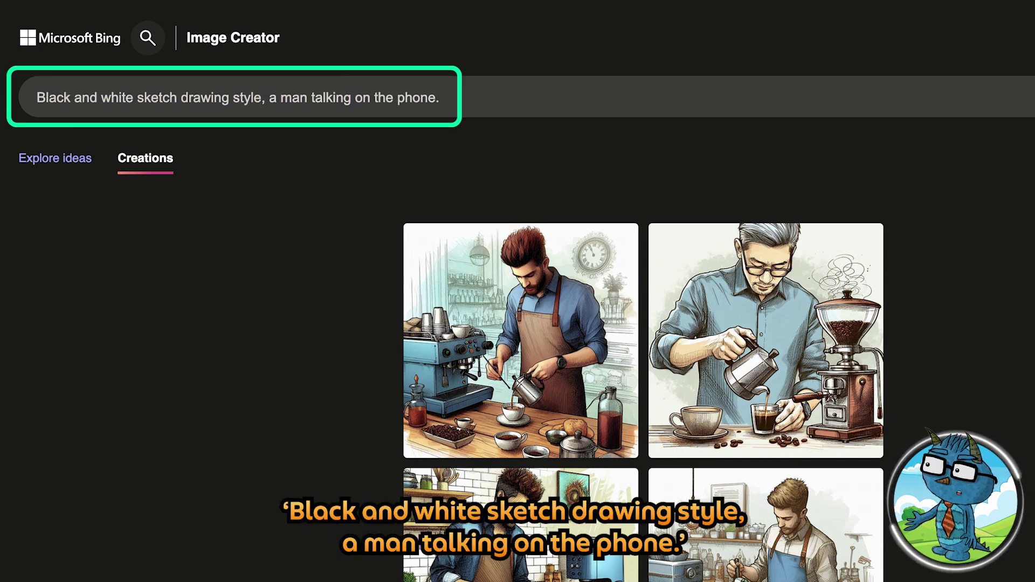
{"action": "key", "text": "Return"}
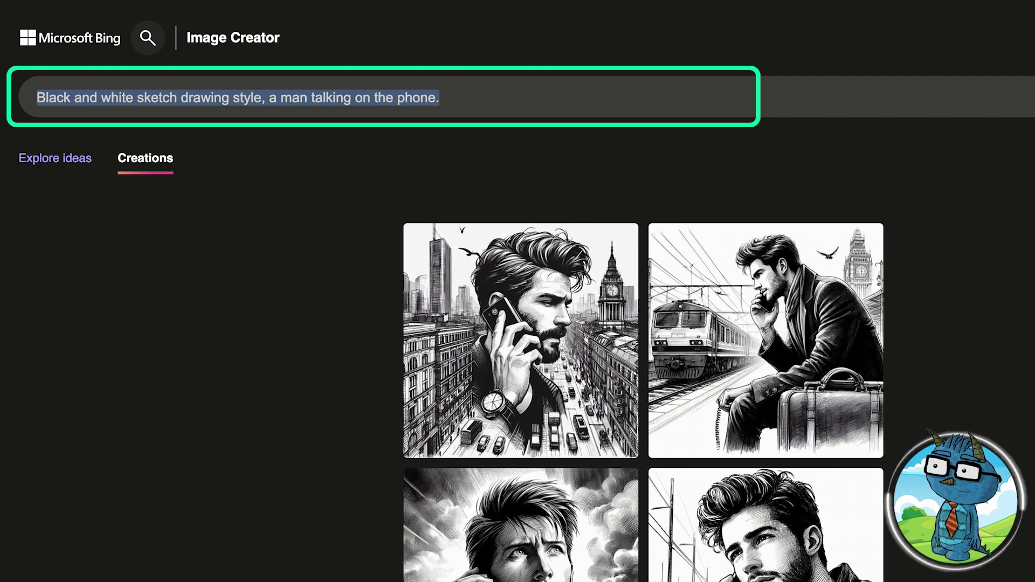
Generate the hiking-gear man making coffee on a mountain, then him laughing on the phone
{"action": "type", "text": "Black and white sketch drawing style, a man in hiking gear, on a mountain, making coffee, with a smile on his face."}
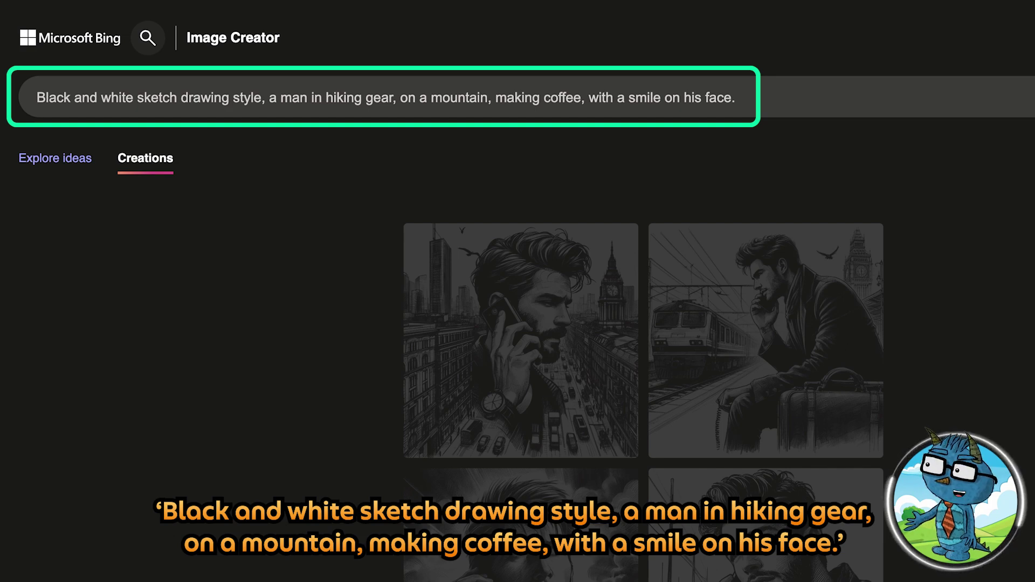
{"action": "key", "text": "Return"}
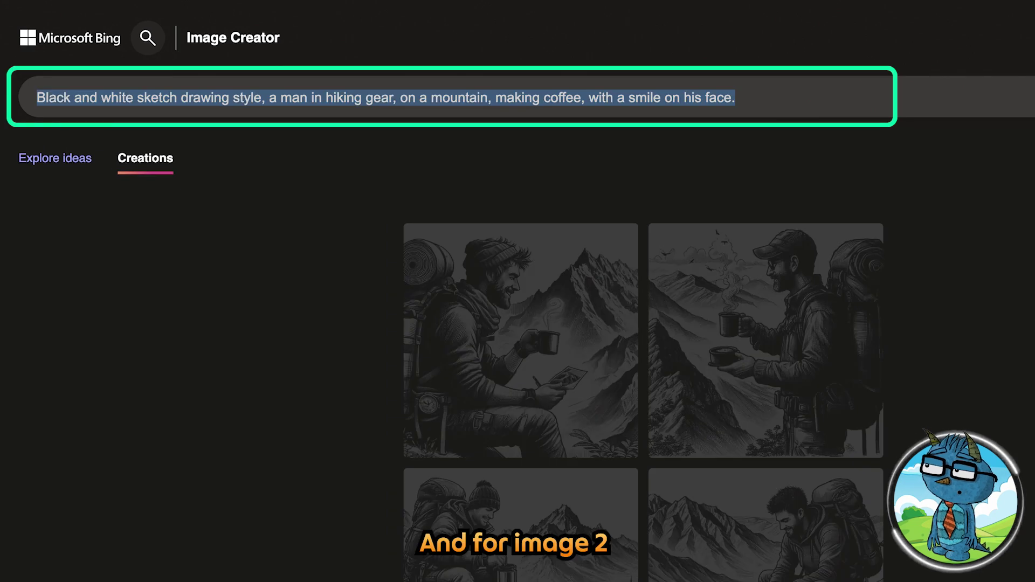
{"action": "key", "text": "ctrl+v"}
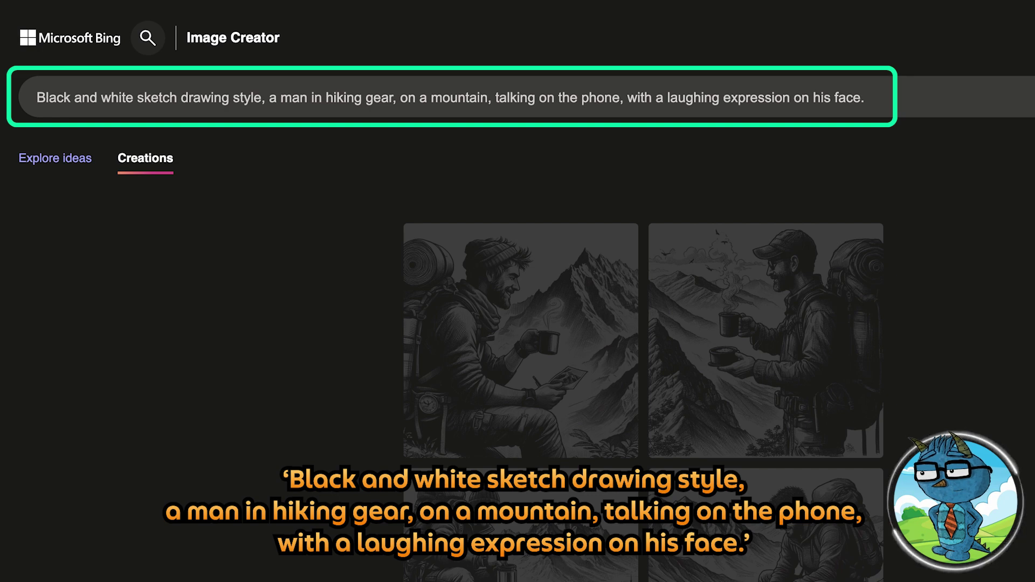
{"action": "key", "text": "Return"}
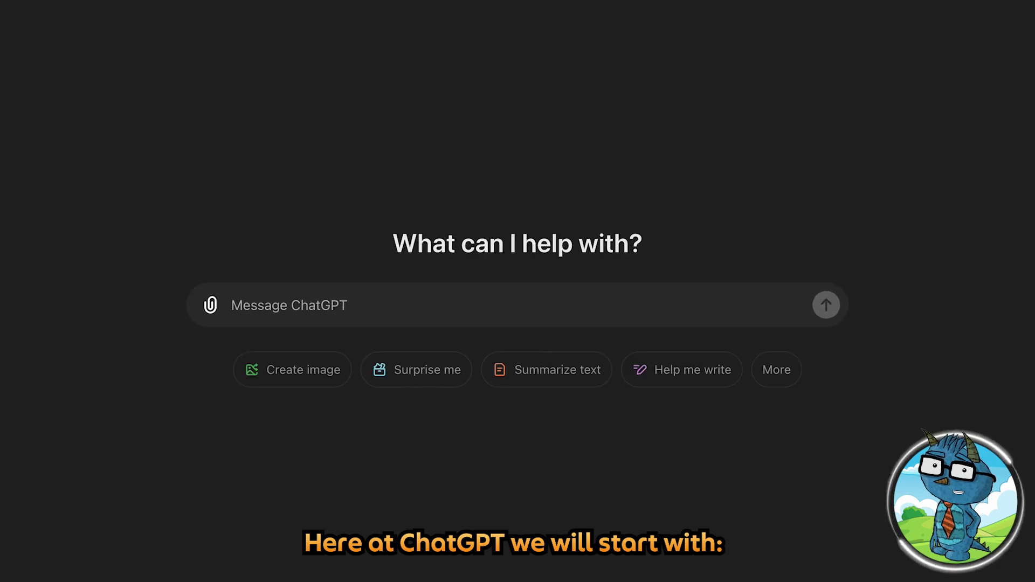
Paste the Lara Croft and Indiana Jones adventure-story prompt into the ChatGPT message box
{"action": "type", "text": "Create a short adventure story base on a female protagonist, inspired by Lara Croft and Indiana Jones."}
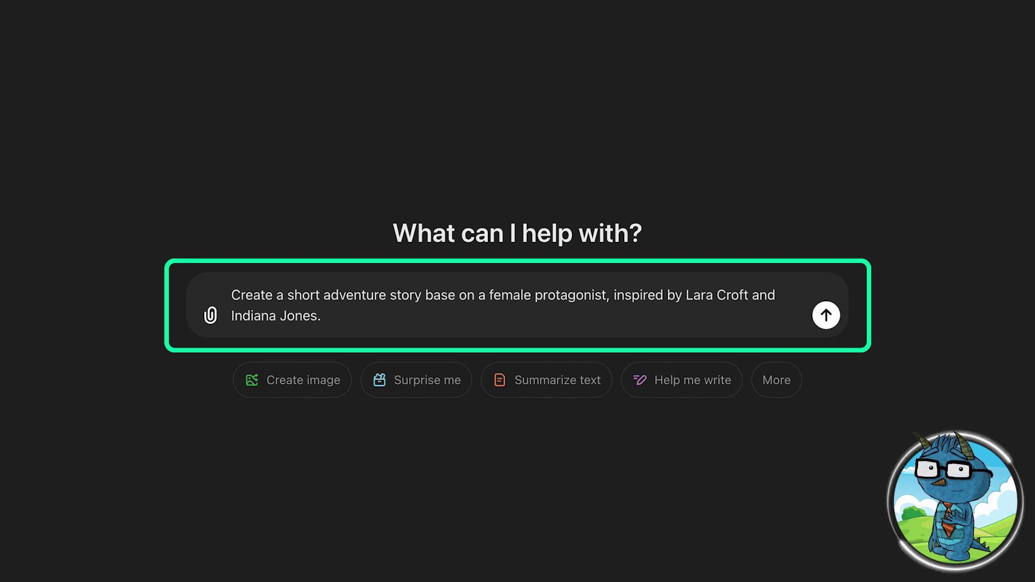
Send the story prompt, then paste the follow-up asking for 8 scenes in a table
{"action": "key", "text": "Return"}
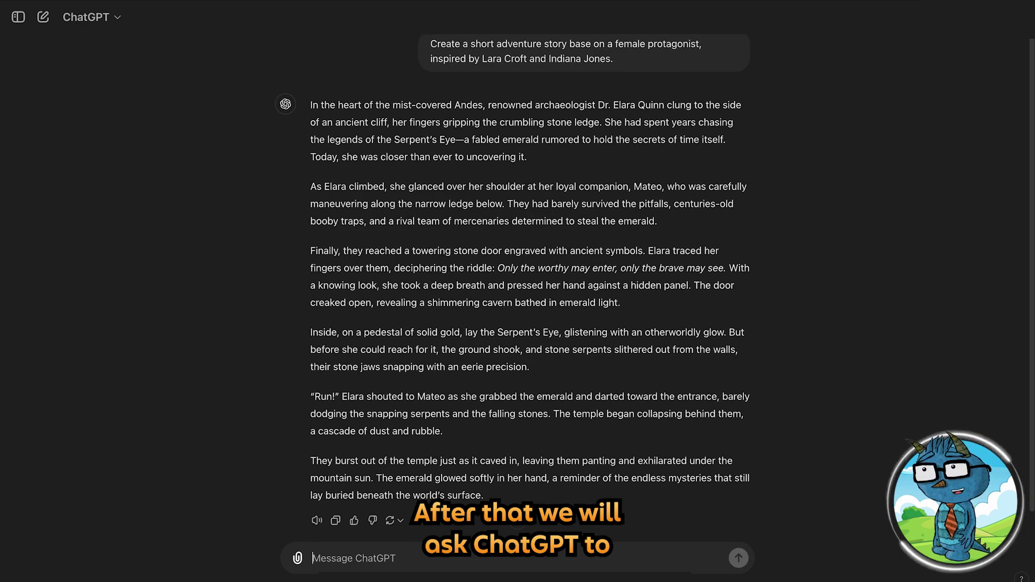
{"action": "type", "text": "Turn the story into 8 scenes with script, narration and text to image prompt in table format. Structure the text to image prompt using character detail, context, action, and expression."}
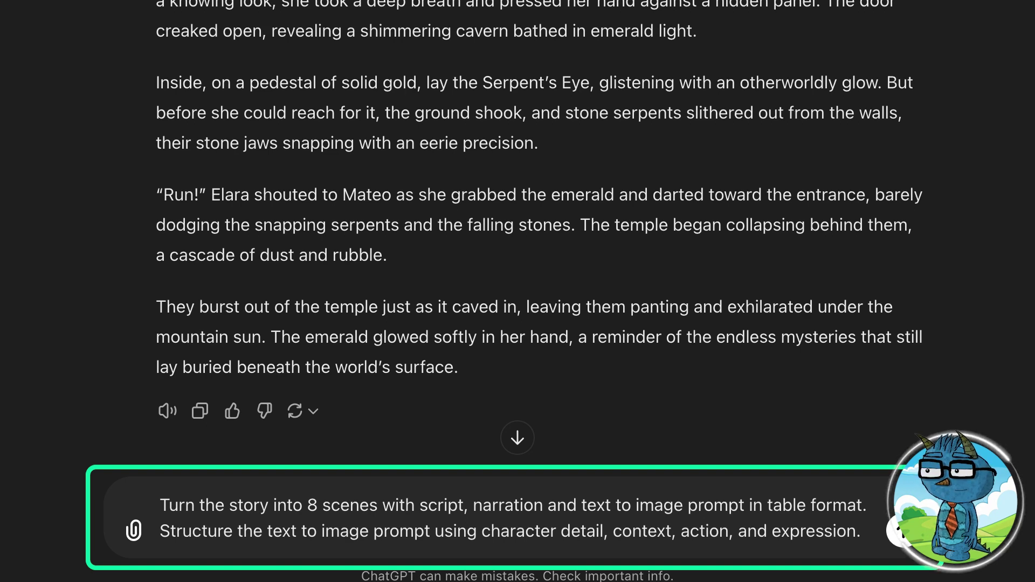
Send the 8-scene table request and scroll back to the top of the reply
{"action": "key", "text": "Return"}
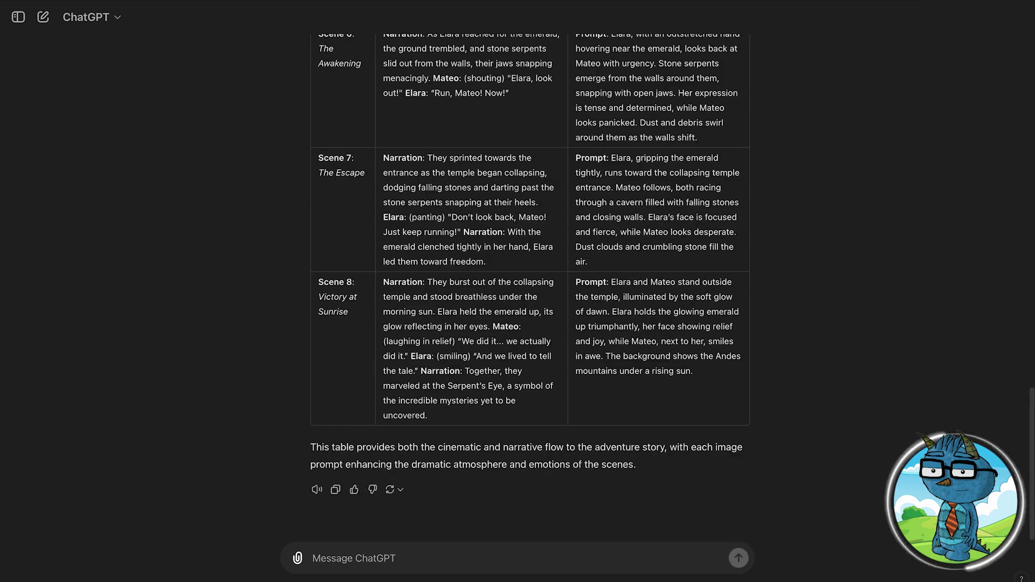
{"action": "scroll", "coordinate": [518, 286], "scroll_direction": "up", "scroll_amount": 15}
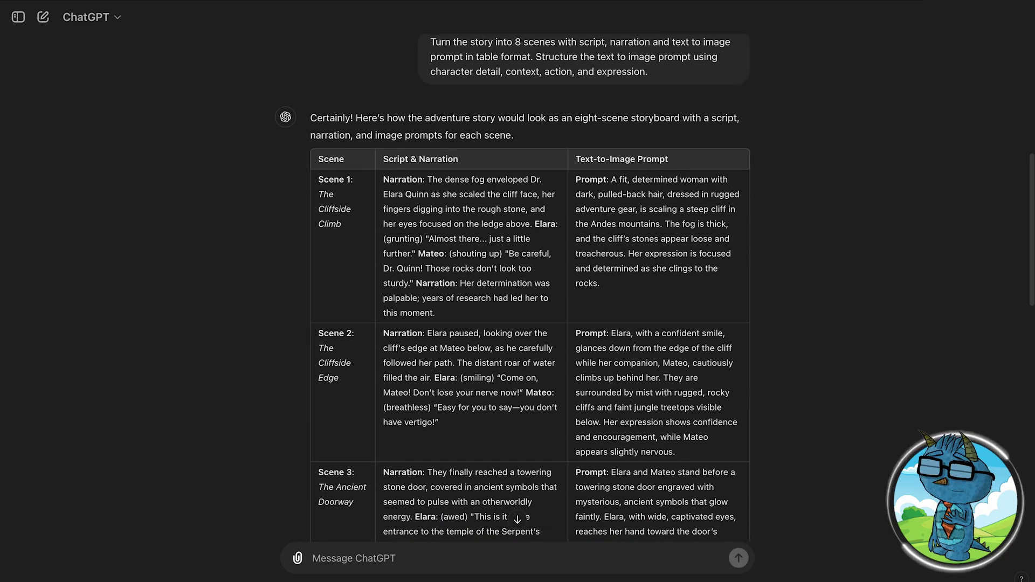
Copy the Scene 1 to 4 text-to-image prompts into the note
{"action": "left_click_drag", "start_coordinate": [575, 180], "coordinate": [599, 283]}
{"action": "key", "text": "super+c"}
{"action": "key", "text": "super+v"}
{"action": "left_click_drag", "start_coordinate": [575, 333], "coordinate": [675, 452]}
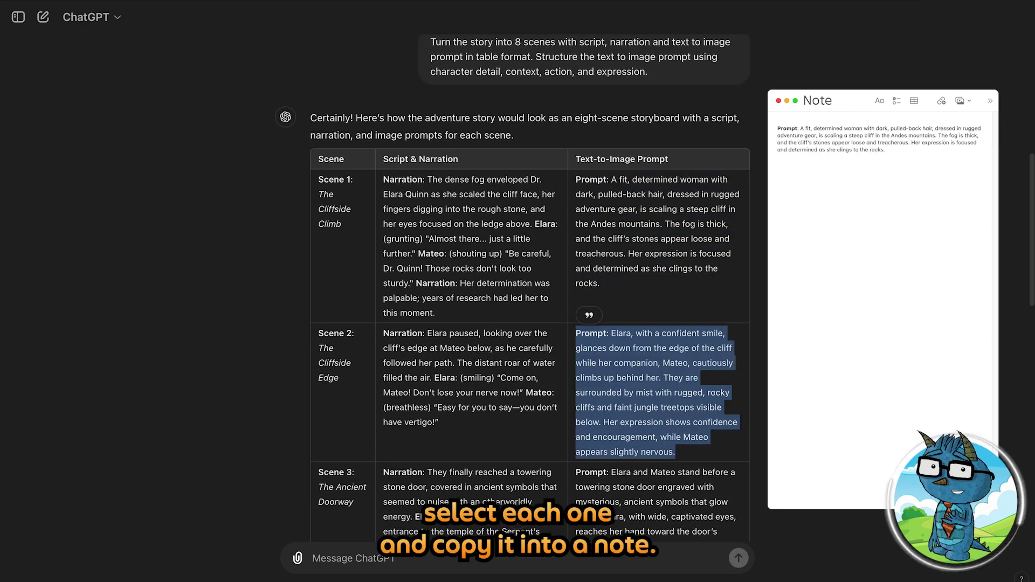
{"action": "key", "text": "super+c"}
{"action": "key", "text": "super+v"}
{"action": "scroll", "coordinate": [517, 286], "scroll_direction": "down", "scroll_amount": 6}
{"action": "left_click_drag", "start_coordinate": [575, 129], "coordinate": [677, 233]}
{"action": "key", "text": "super+c"}
{"action": "key", "text": "super+v"}
{"action": "left_click_drag", "start_coordinate": [575, 254], "coordinate": [706, 343]}
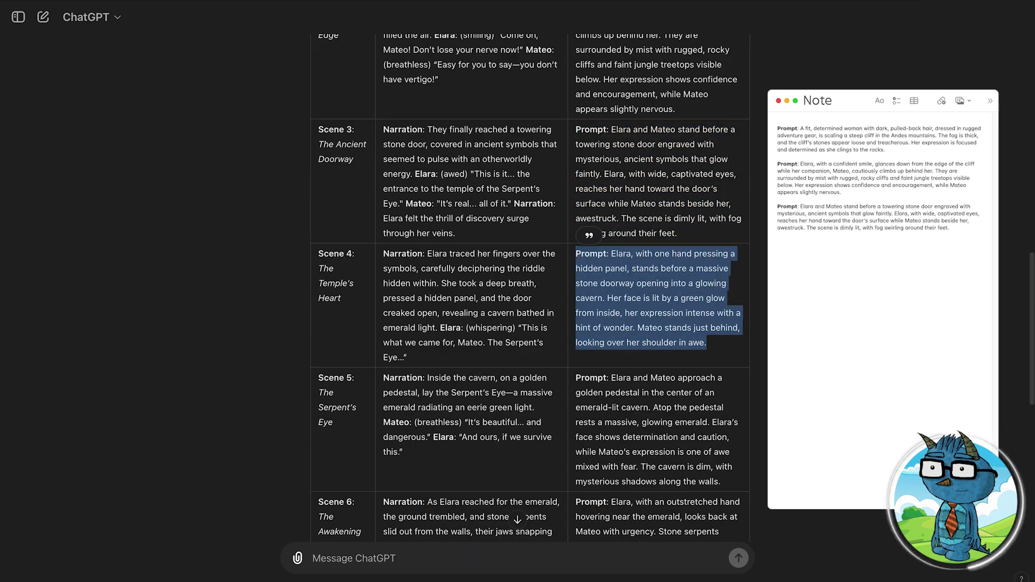
{"action": "key", "text": "super+c"}
{"action": "key", "text": "super+v"}
Copy the Scene 5 to 8 text-to-image prompts into the note
{"action": "scroll", "coordinate": [517, 286], "scroll_direction": "down", "scroll_amount": 4}
{"action": "left_click_drag", "start_coordinate": [575, 189], "coordinate": [721, 292]}
{"action": "key", "text": "super+c"}
{"action": "key", "text": "super+v"}
{"action": "left_click_drag", "start_coordinate": [575, 313], "coordinate": [697, 416]}
{"action": "key", "text": "super+c"}
{"action": "key", "text": "super+v"}
{"action": "scroll", "coordinate": [517, 285], "scroll_direction": "down", "scroll_amount": 5}
{"action": "left_click_drag", "start_coordinate": [575, 158], "coordinate": [693, 371]}
{"action": "key", "text": "super+c"}
{"action": "key", "text": "super+v"}
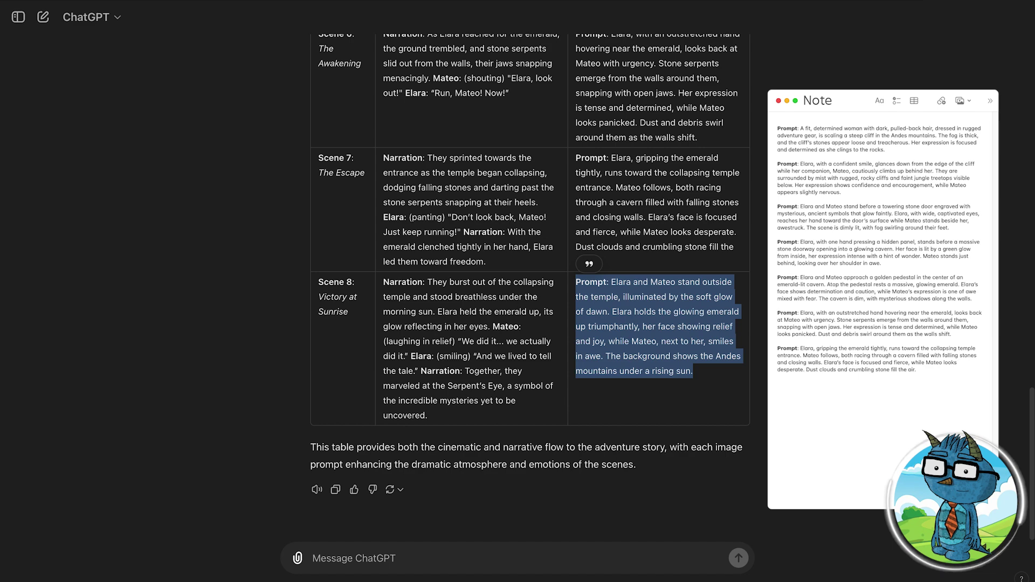
{"action": "key", "text": "super+c"}
{"action": "key", "text": "super+v"}
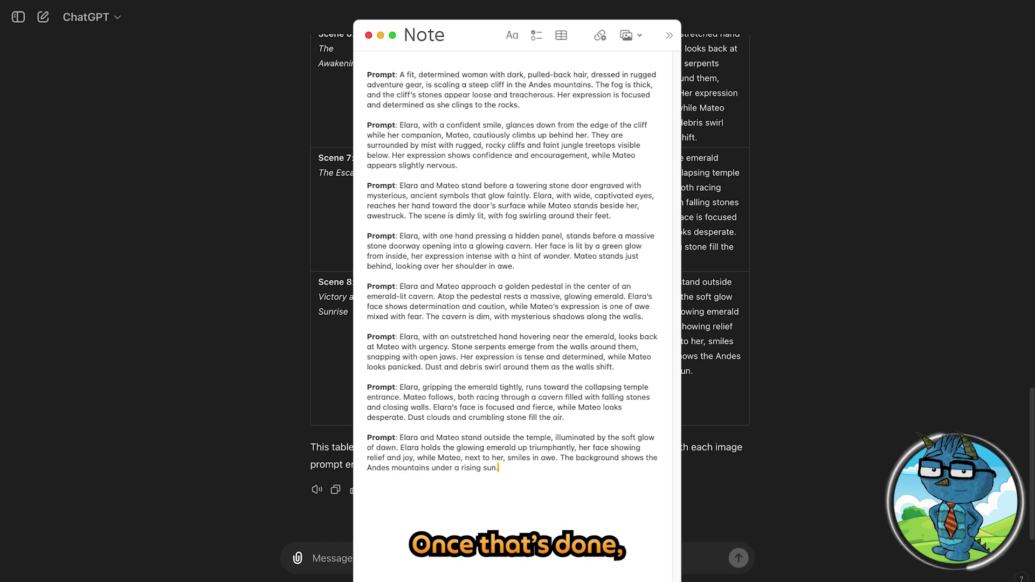